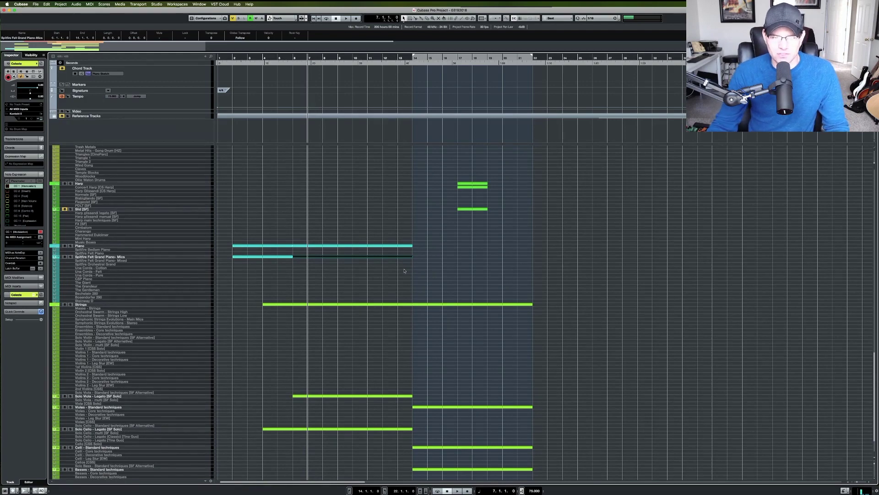
Step: Open the piano part's notes in the lower editor, select all of them, then clear the selection
key("Return")
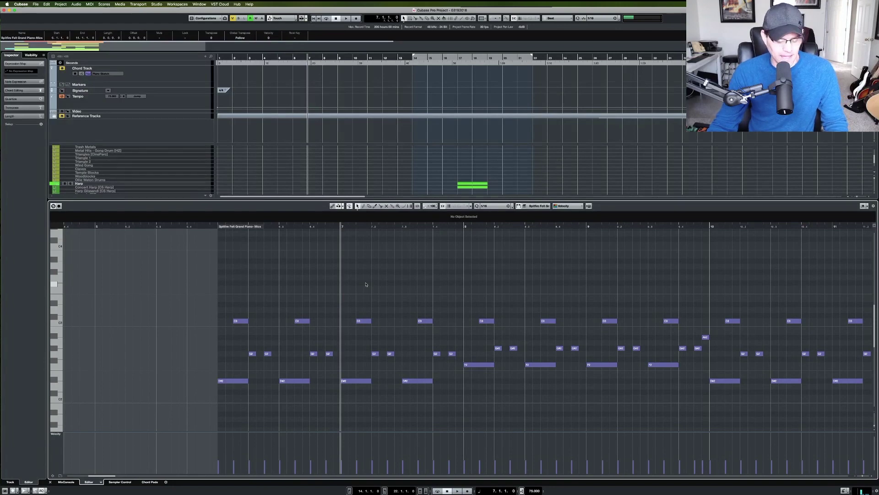
key("super+a")
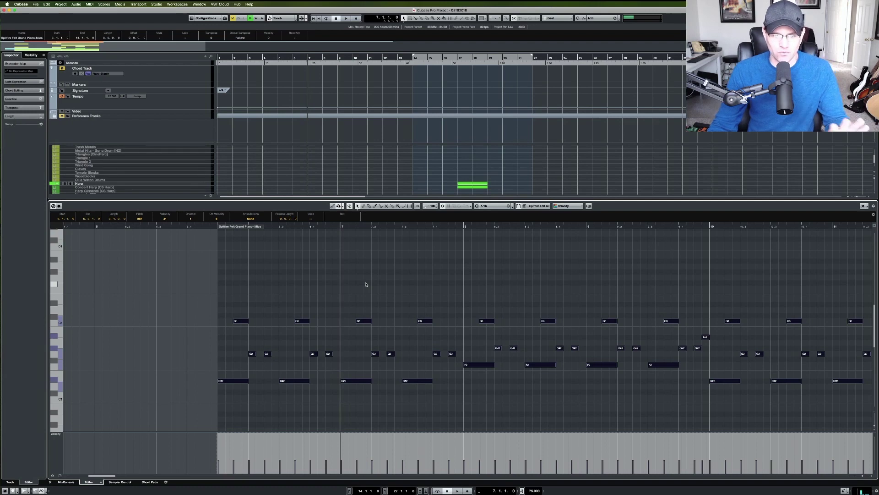
left_click_drag(217, 271, 738, 419)
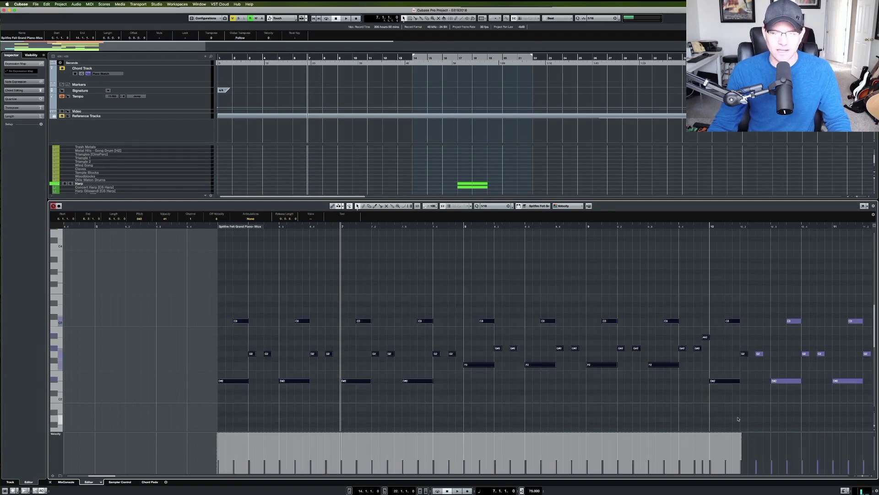
Step: Close the lower editor and nudge the playback position forward to bar 13, then back to bar 10
key("super+e")
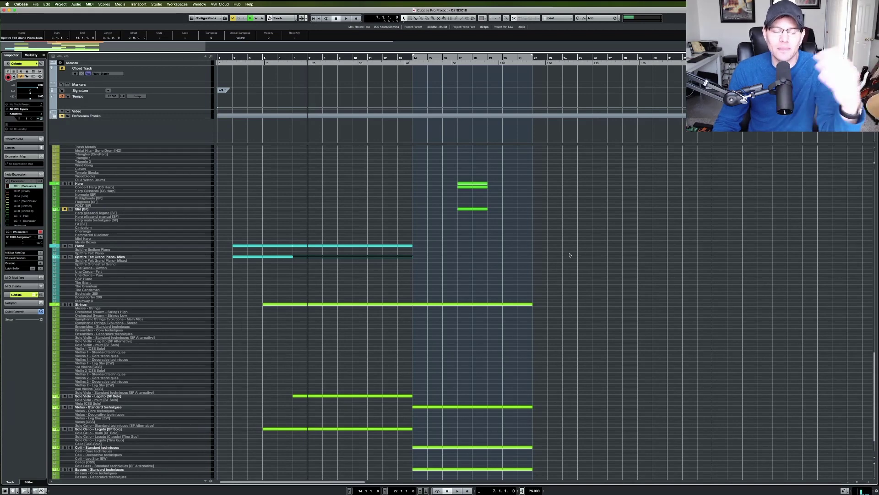
key("KP_Add")
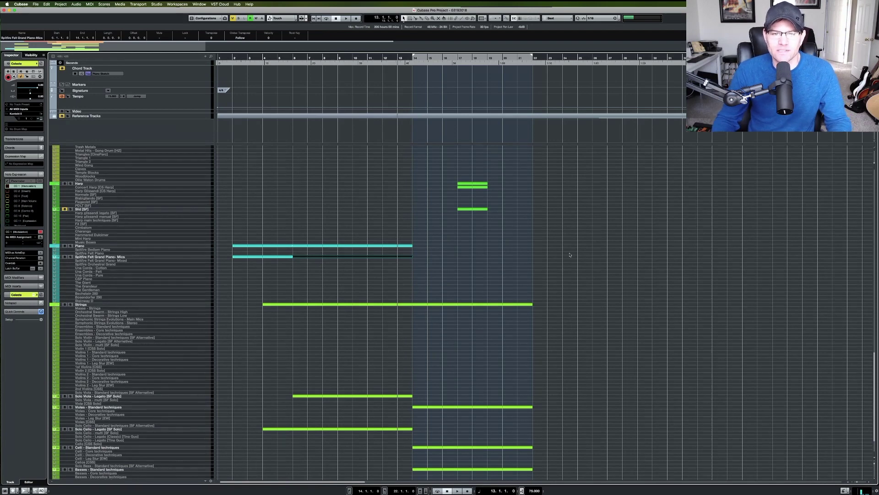
key("KP_Subtract")
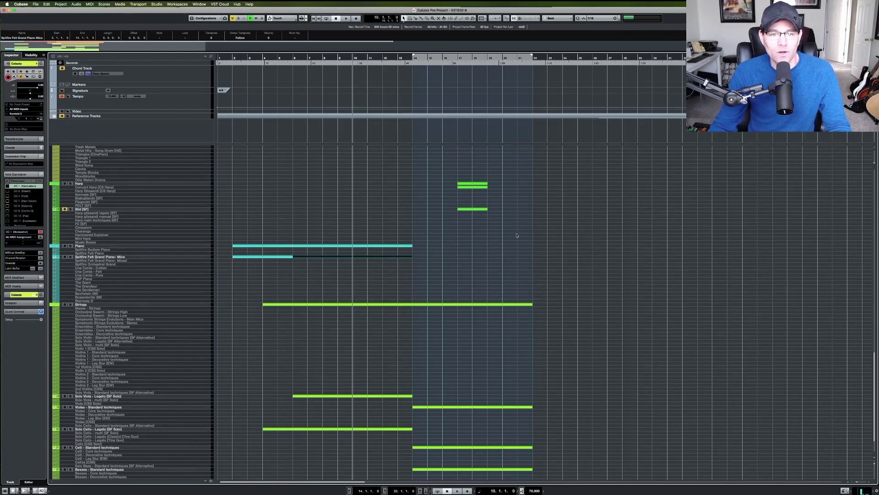
left_click(35, 4)
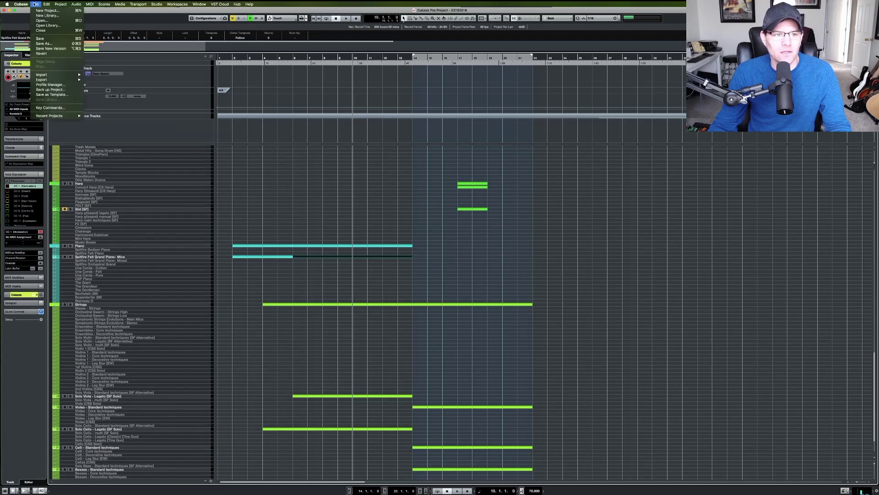
left_click(58, 108)
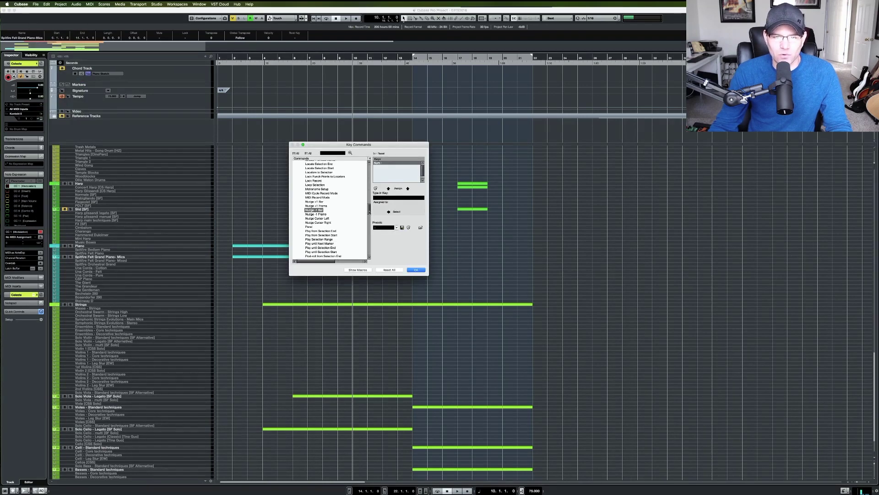
mouse_move(369, 212)
left_mouse_down()
mouse_move(370, 189)
mouse_move(358, 218)
left_mouse_up()
left_click(325, 215)
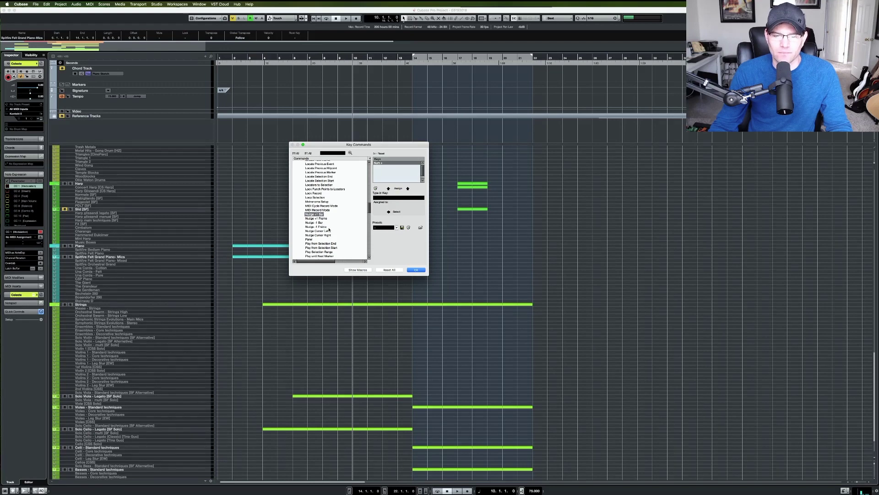
left_click(414, 269)
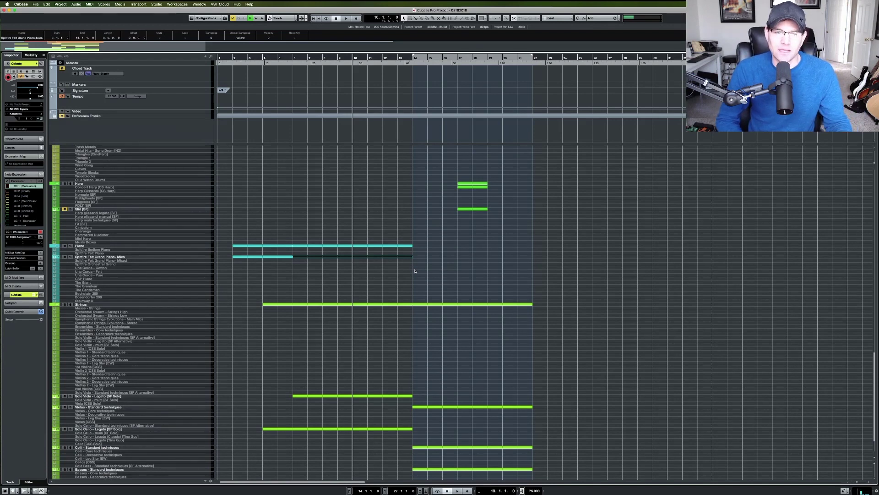
key("Return")
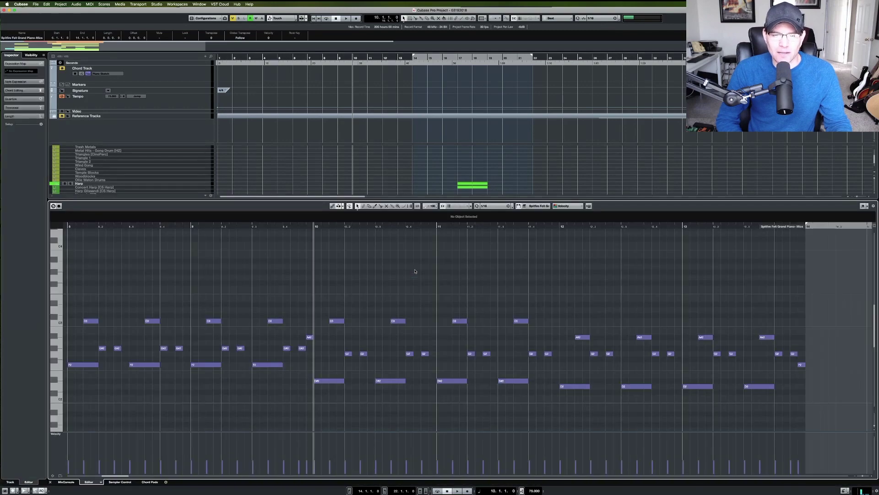
key("Return")
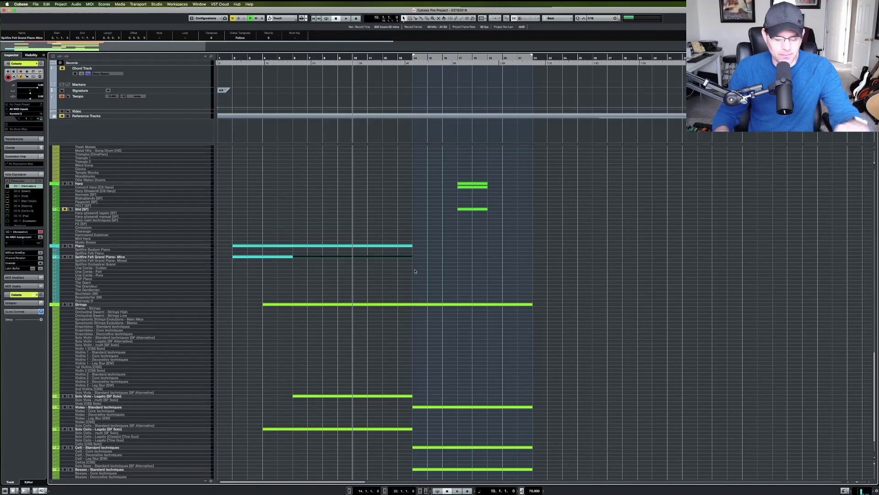
key("Return")
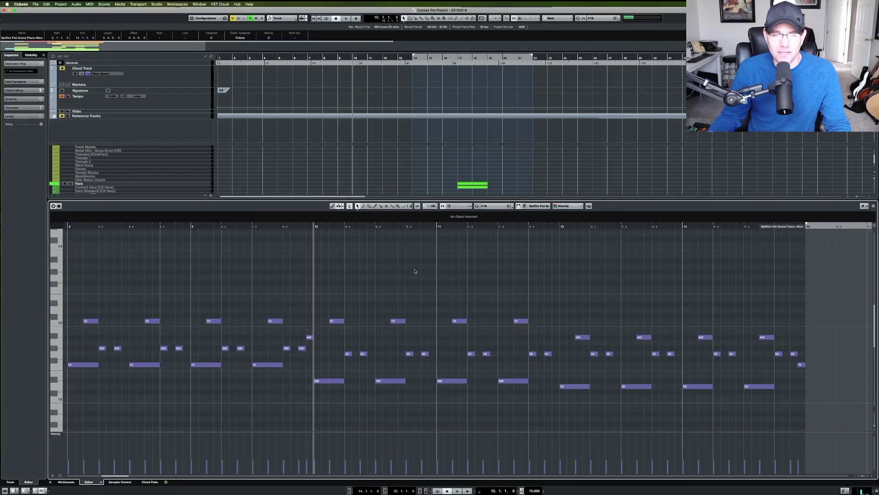
key("Return")
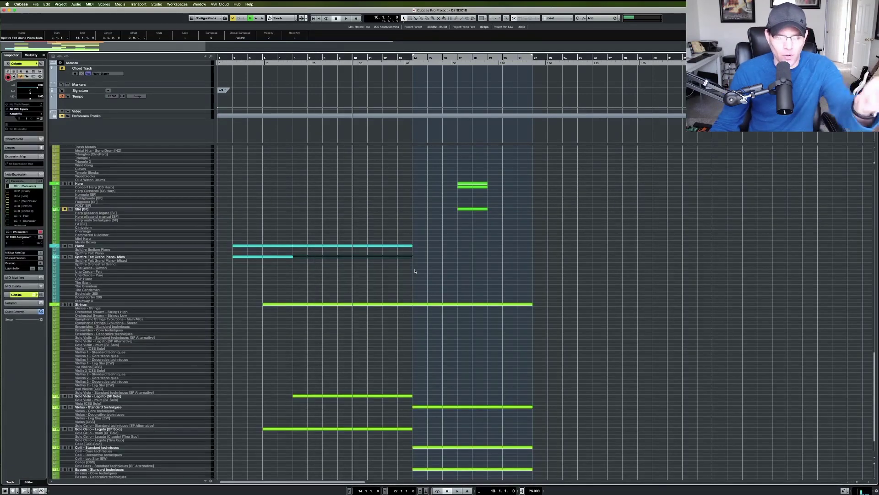
left_click(35, 5)
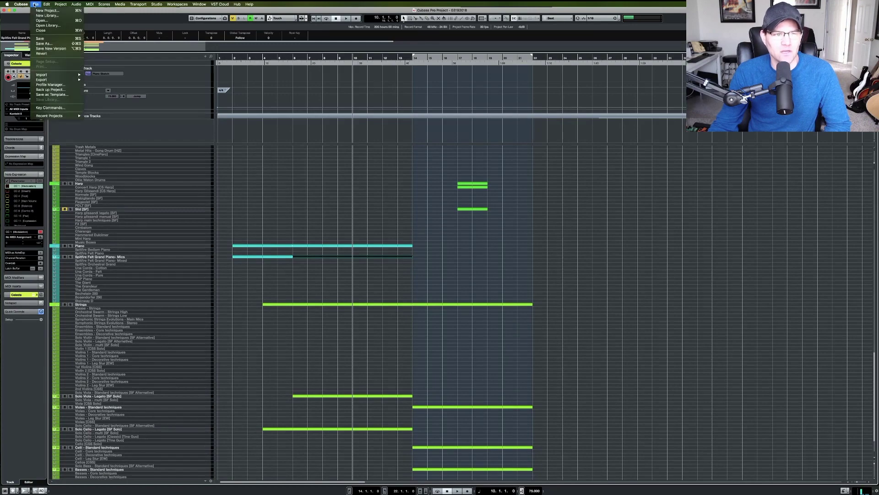
left_click(50, 108)
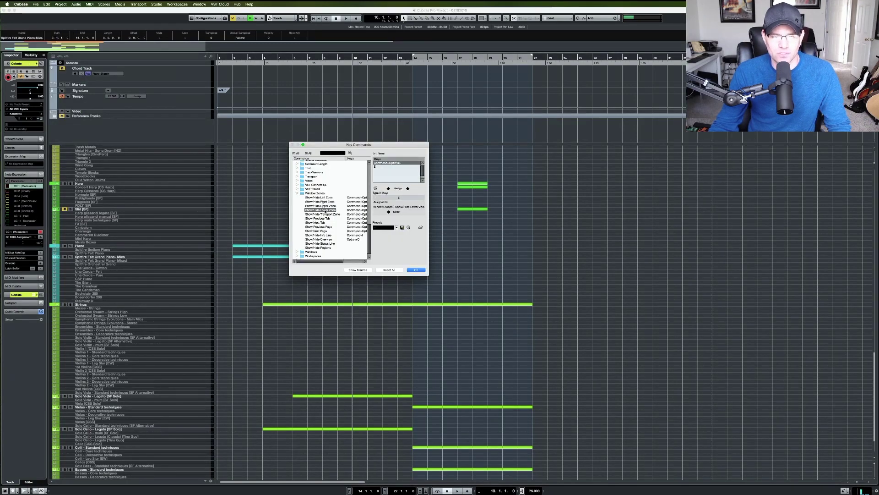
left_click(415, 270)
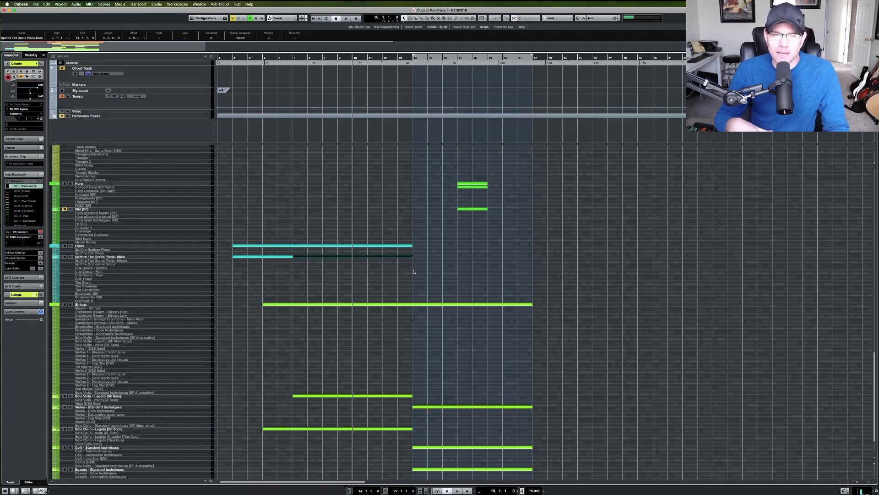
Step: Zoom the arrangement in horizontally around bar 10 so about 30 bars fill the window
key("h")
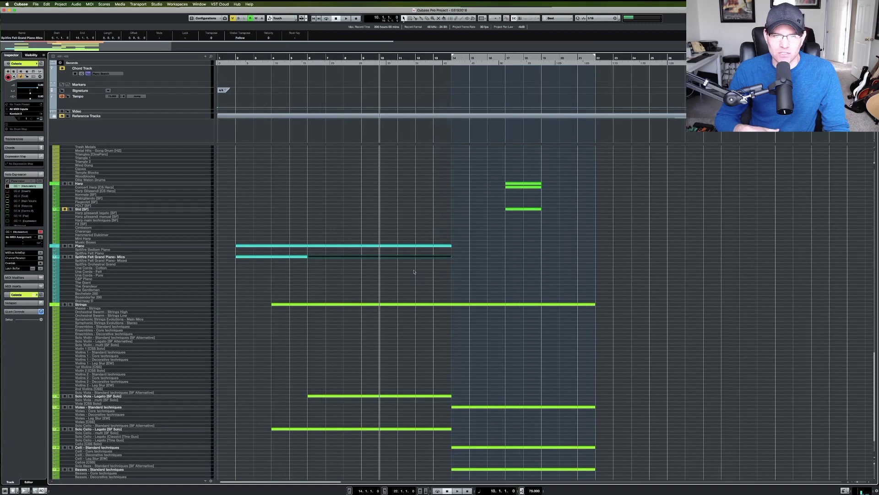
key("g")
key("g")
key("g")
key("g")
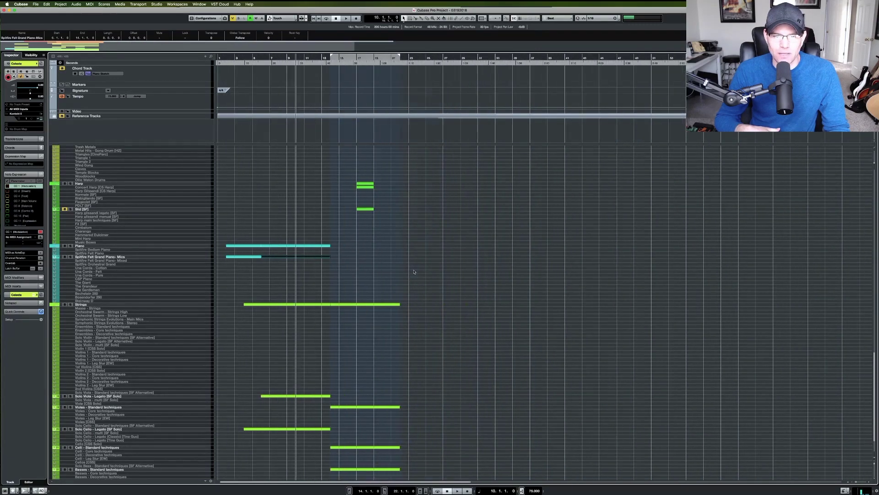
key("h")
key("h")
key("h")
key("h")
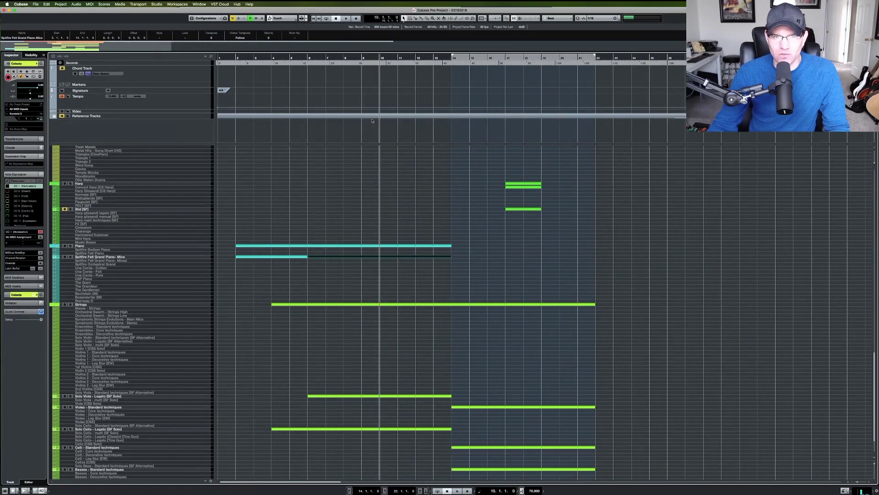
left_click_drag(380, 64, 377, 88)
key("g")
key("g")
key("g")
key("g")
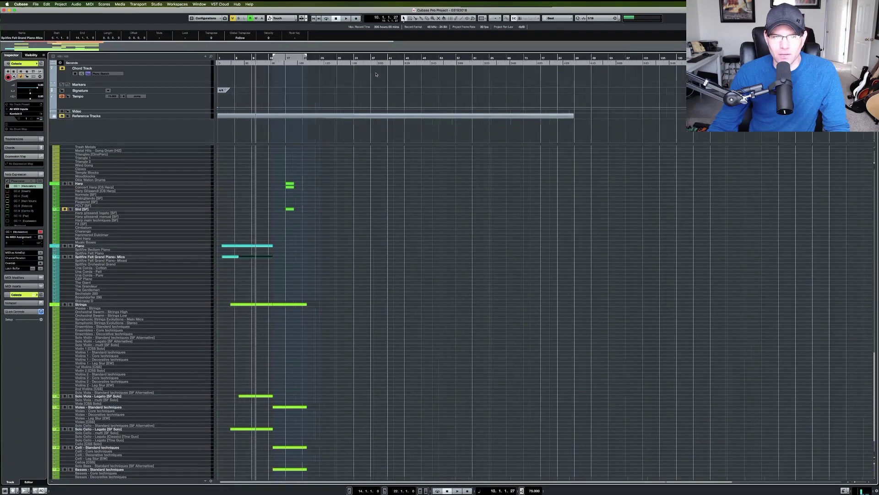
key("h")
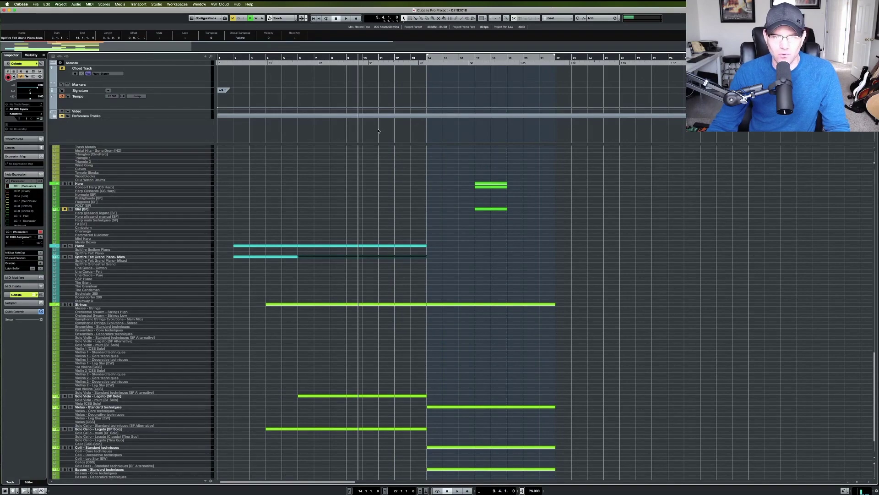
Step: Inspect the piano part's notes in the lower Key Editor, adjusting its horizontal zoom, then close it
double_click(361, 256)
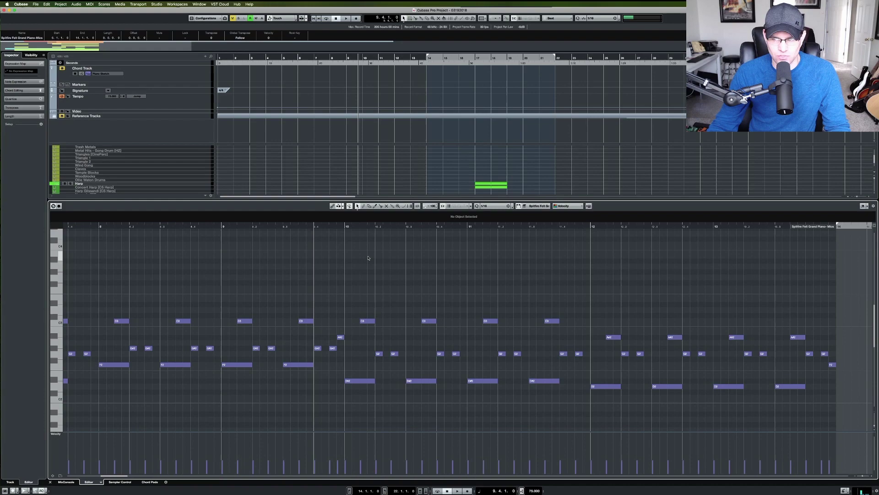
key("g")
key("g")
key("g")
key("h")
key("h")
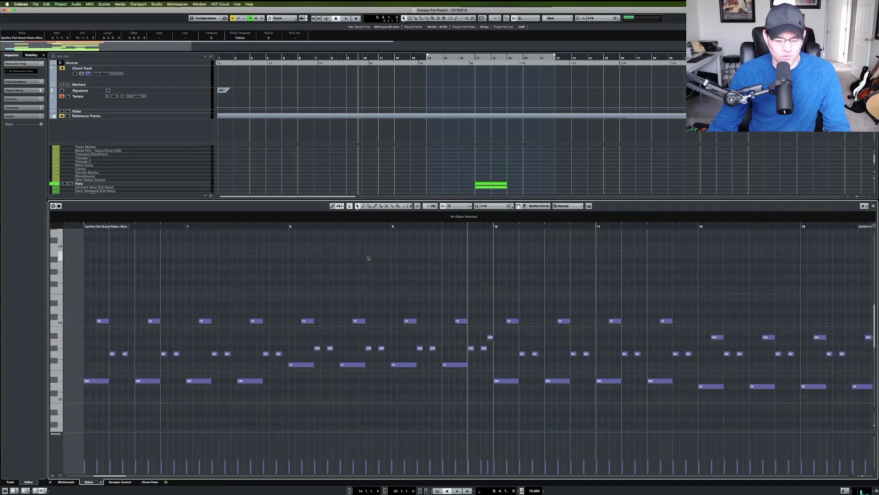
key("super+e")
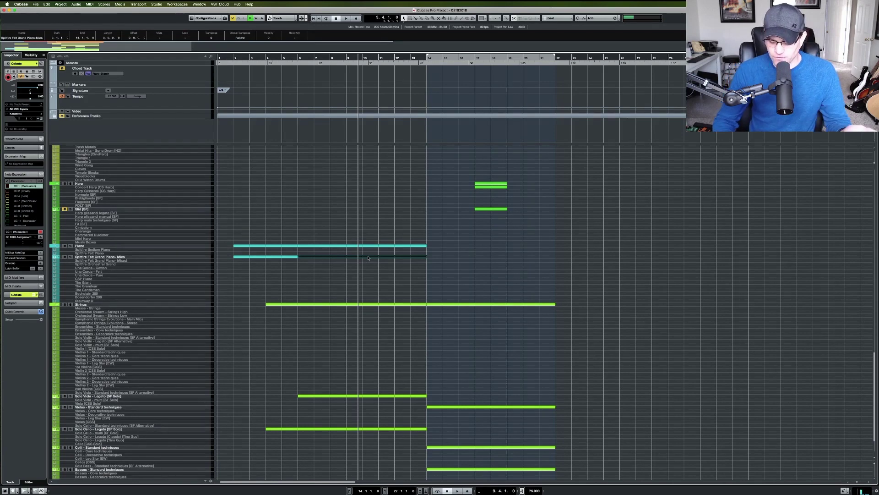
Step: Jump the playhead to the left locator at bar 14, then back to the project start
key("KP_1")
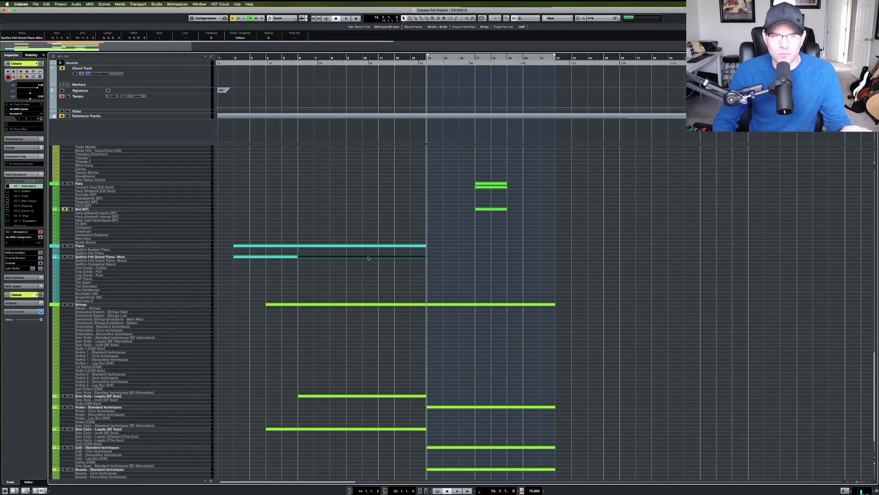
scroll(353, 153, "down", 2)
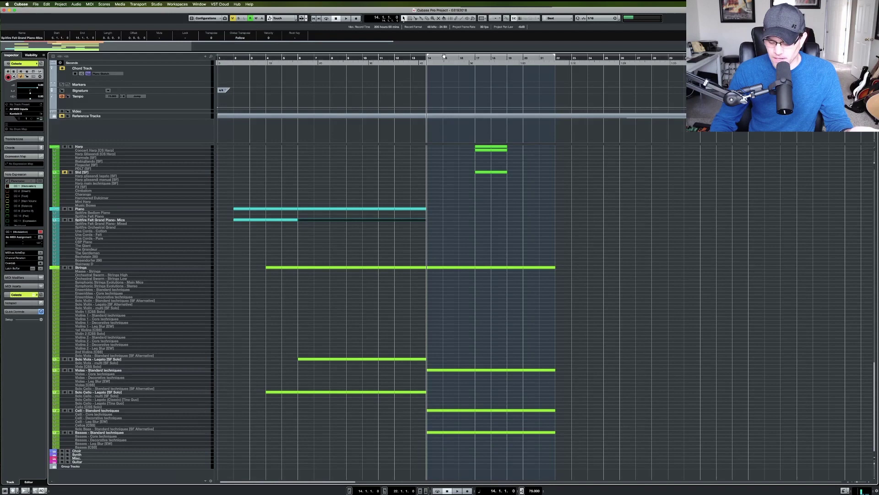
key("Home")
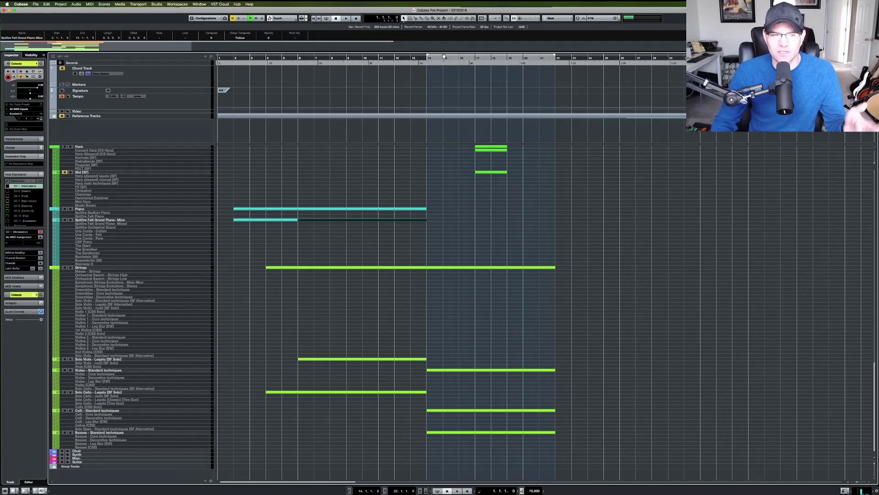
Step: Deselect the piano part and start playback from bar 1
key("super+shift+a")
key("period")
key("space")
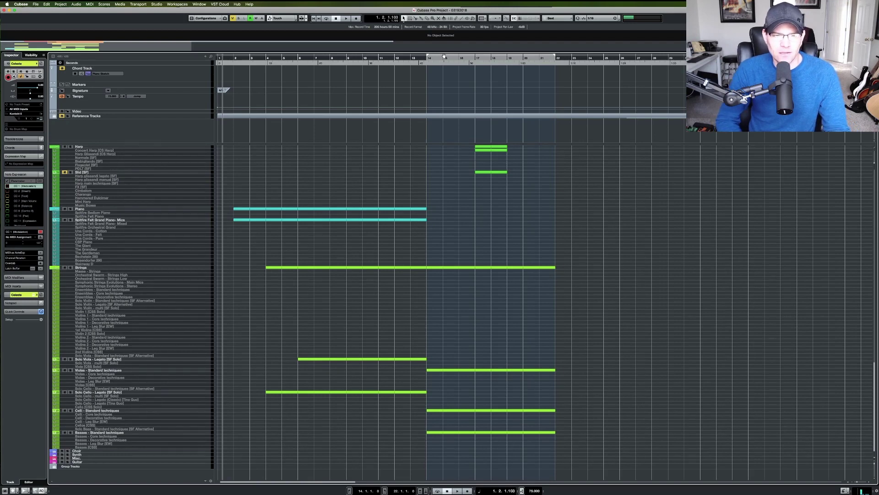
key("ctrl+h")
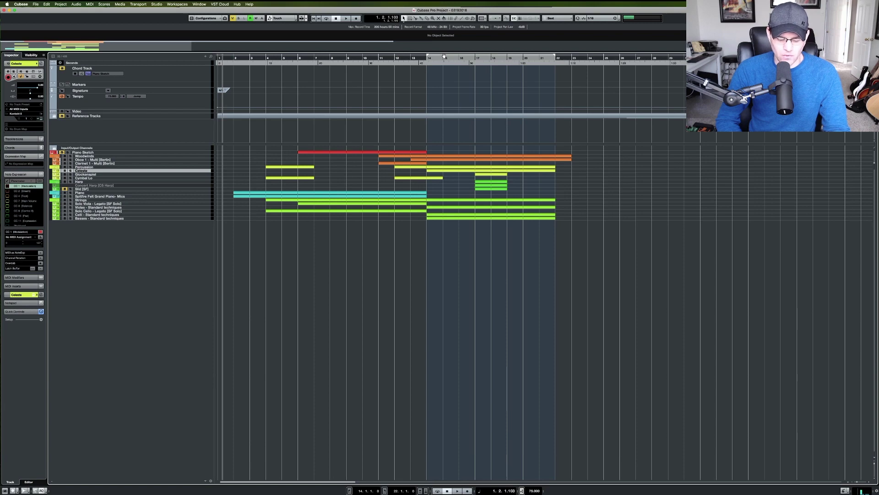
key("ctrl+h")
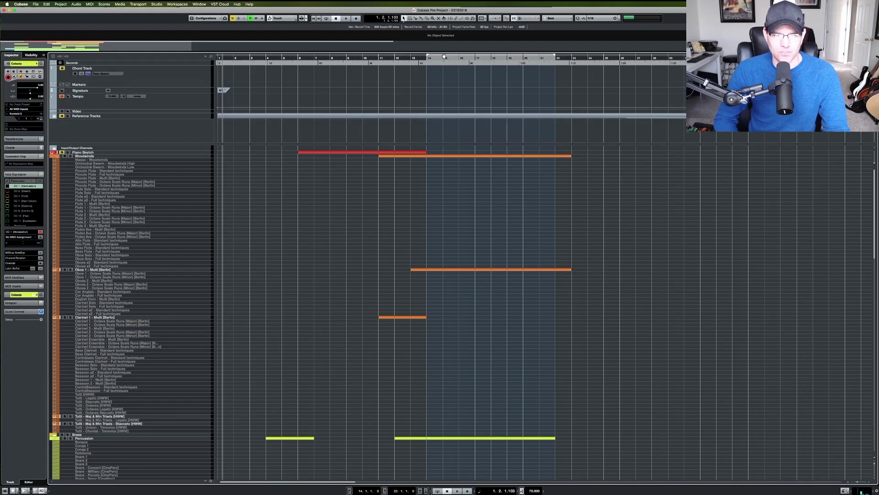
key("ctrl+h")
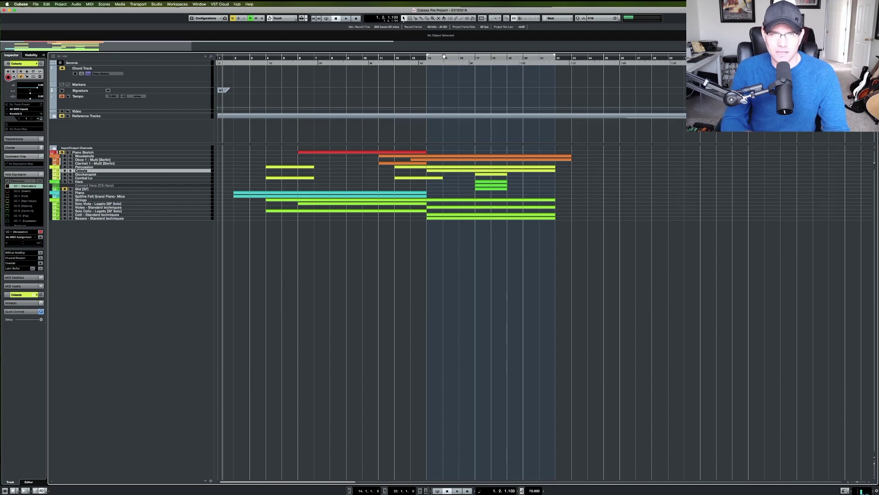
key("ctrl+h")
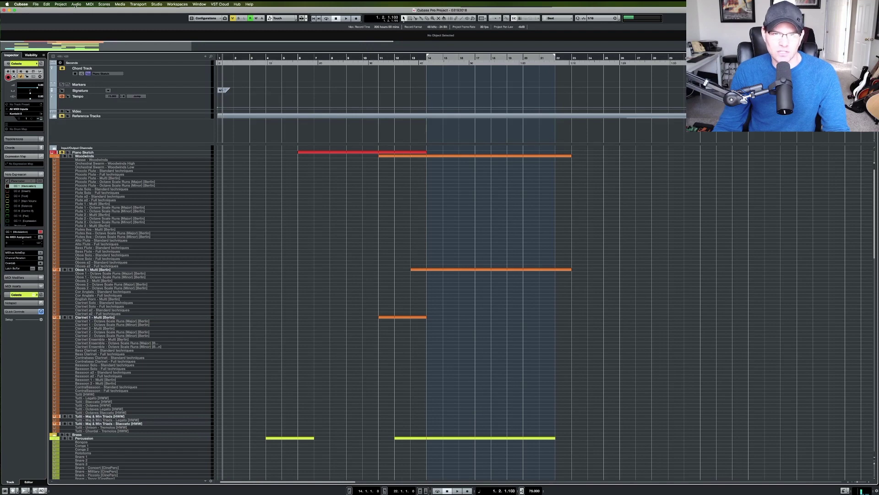
left_click(36, 4)
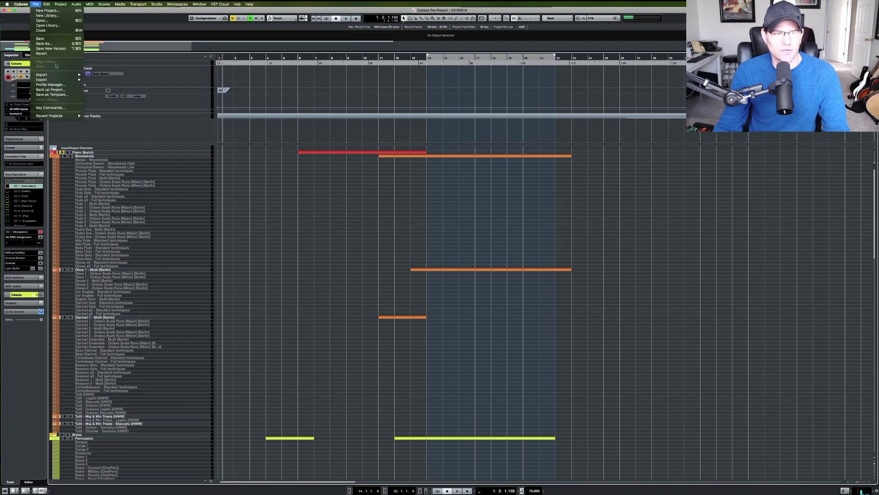
left_click(51, 108)
left_click(351, 213)
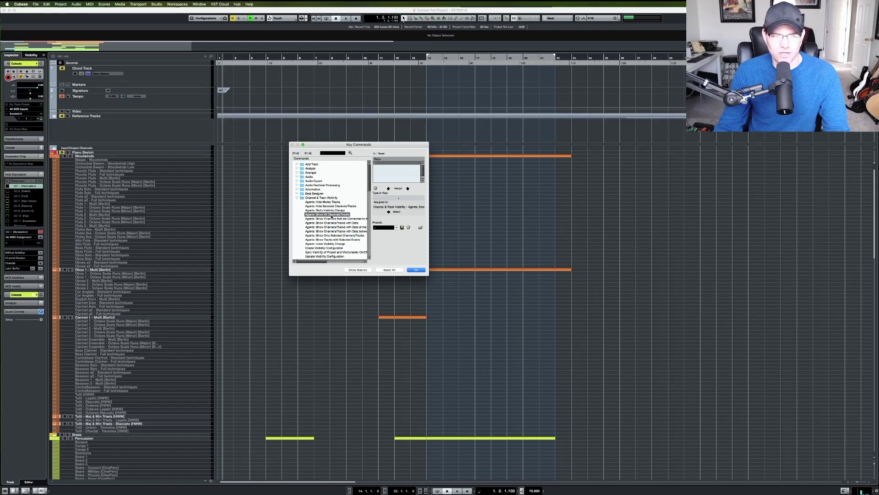
left_click(414, 270)
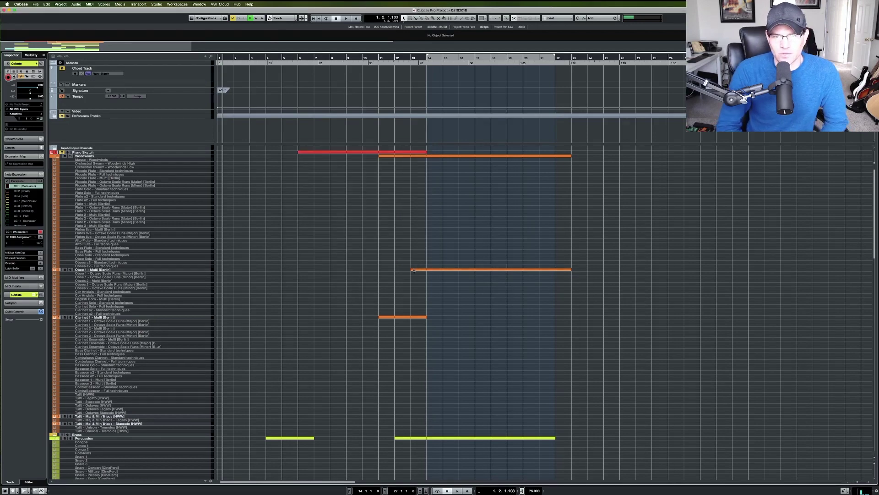